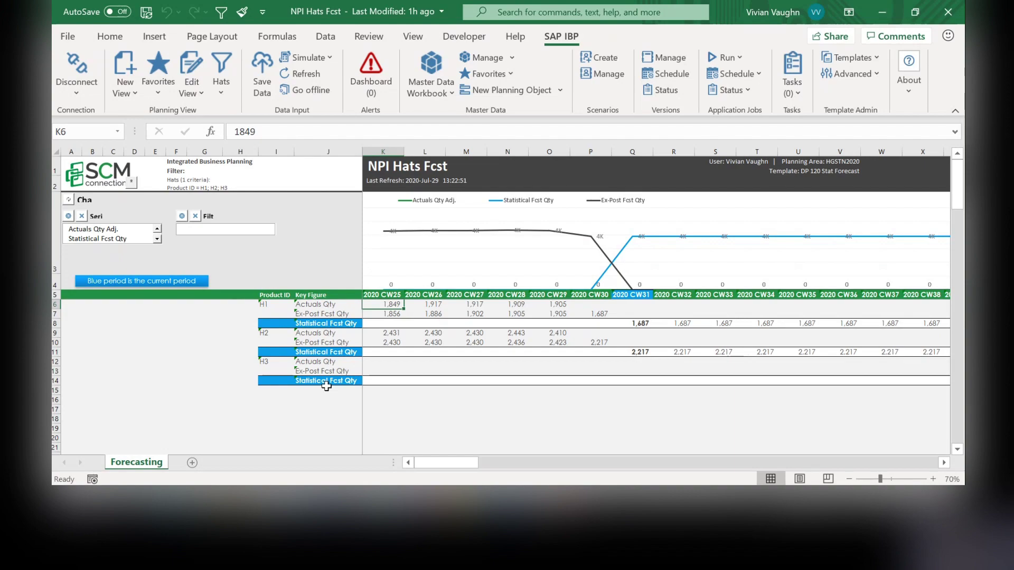
Step: Switch to the Manage Product Lifecycle page in Chrome and open new product H3's assignment
mouse_move(211, 493)
left_click(207, 442)
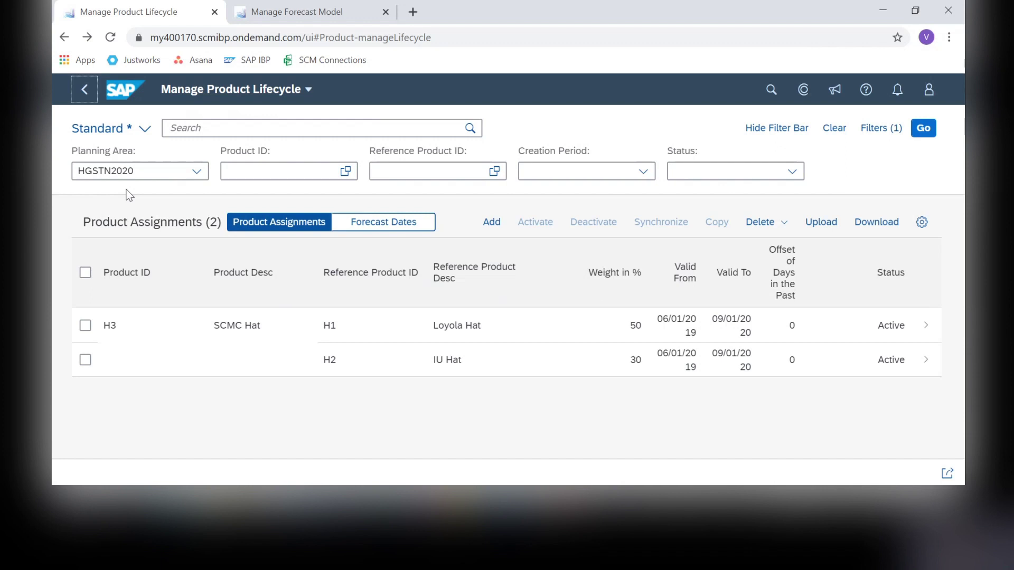
left_click(135, 322)
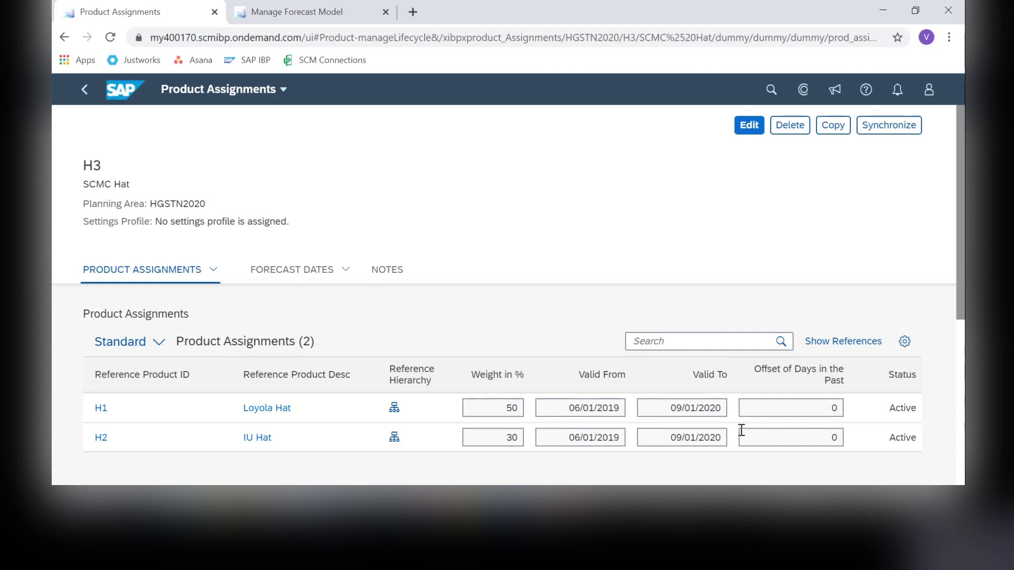
Step: Scroll through H3's detail page to review references H1 at 50% and H2 at 30%
scroll(741, 432, "down", 3)
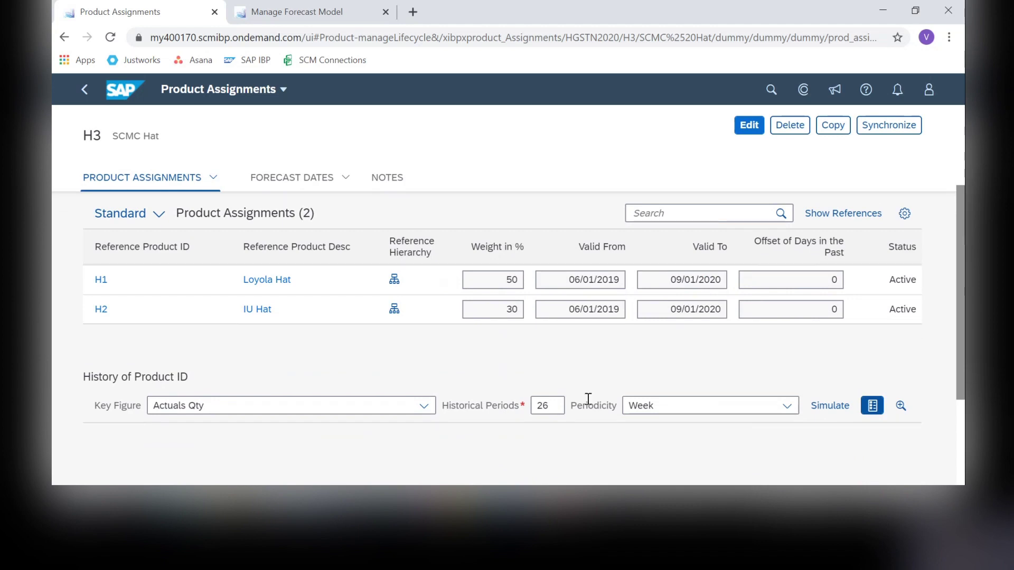
scroll(318, 378, "up", 3)
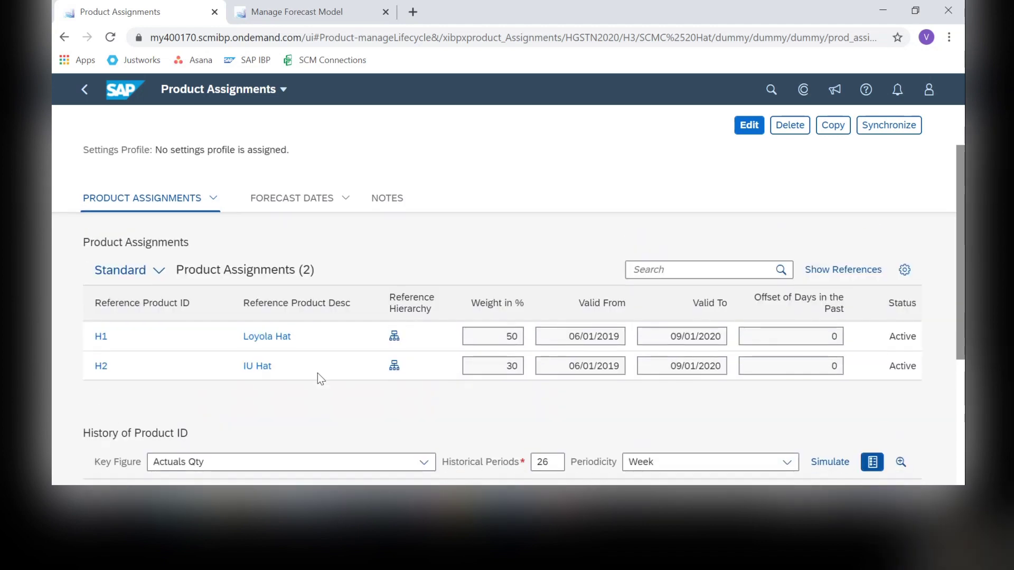
Step: Show H3's forecast dates: forecast start 07/29/20 and Linear phase-in from 07/29/20 to 08/26/20
left_click(304, 275)
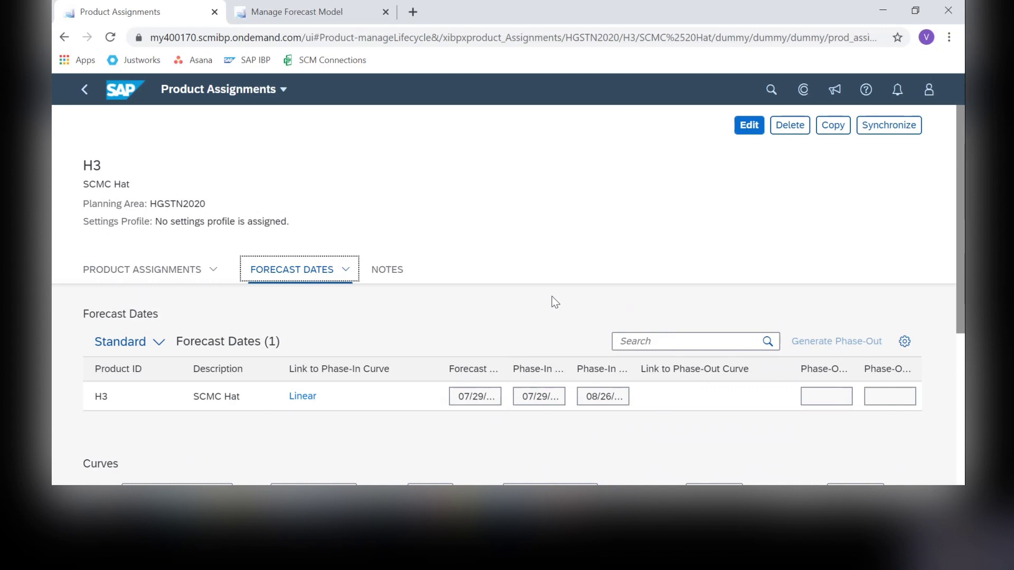
left_click(472, 396)
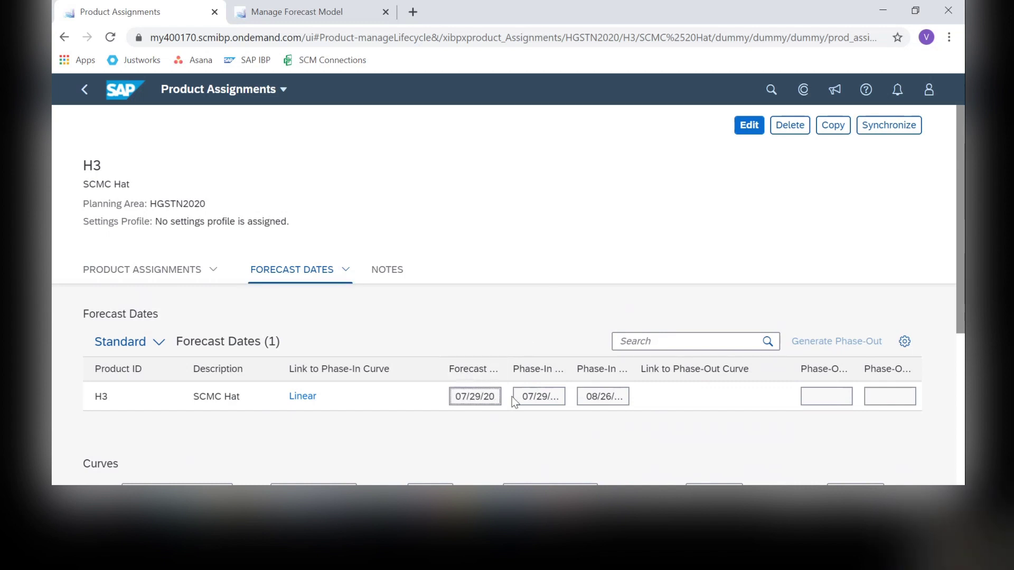
left_click(528, 397)
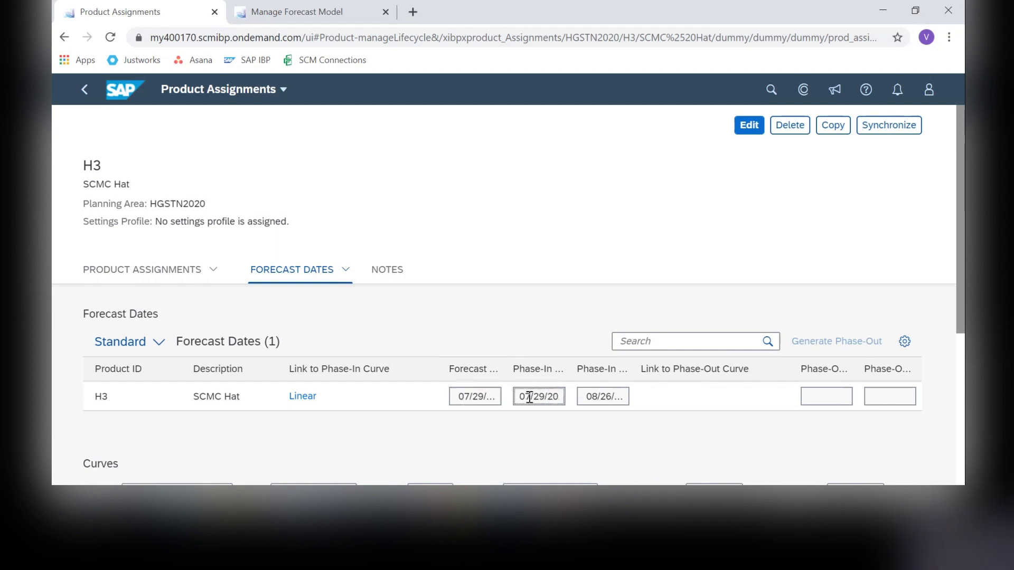
left_click(607, 396)
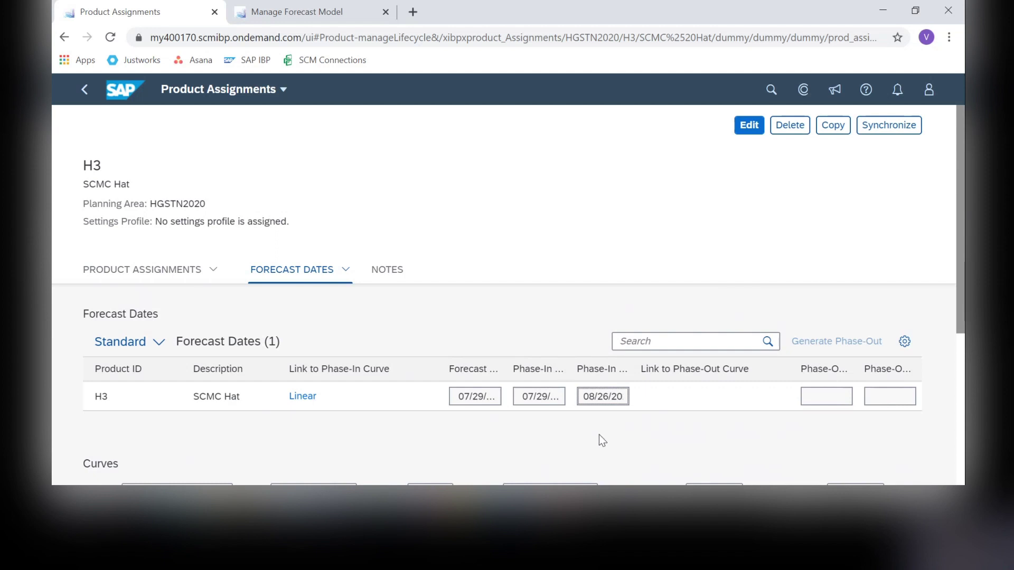
Step: Confirm BestFitWithAdj's Time Settings consider product lifecycle information, then return to the NPI Hats Fcst workbook
left_click(299, 19)
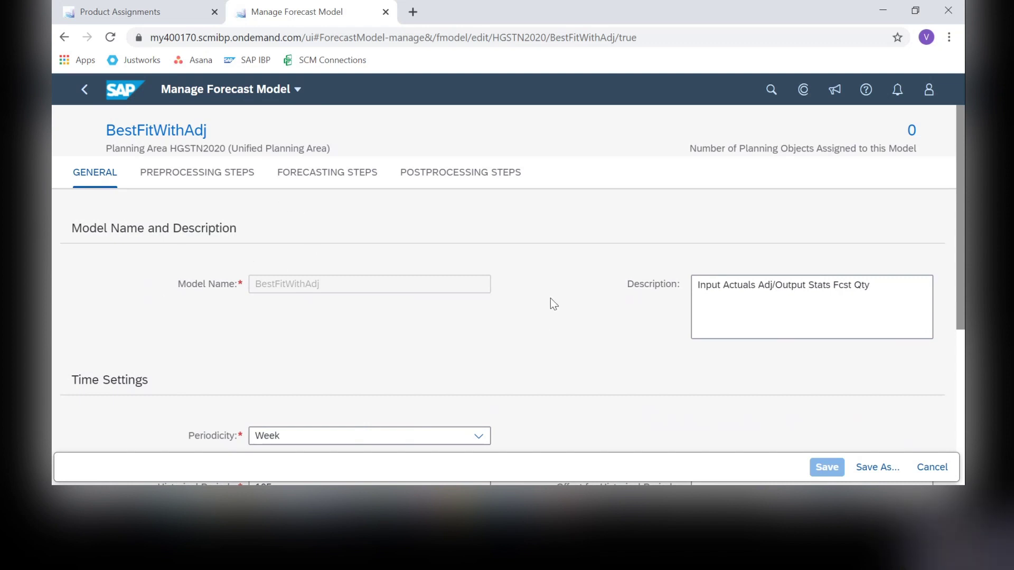
scroll(550, 297, "down", 4)
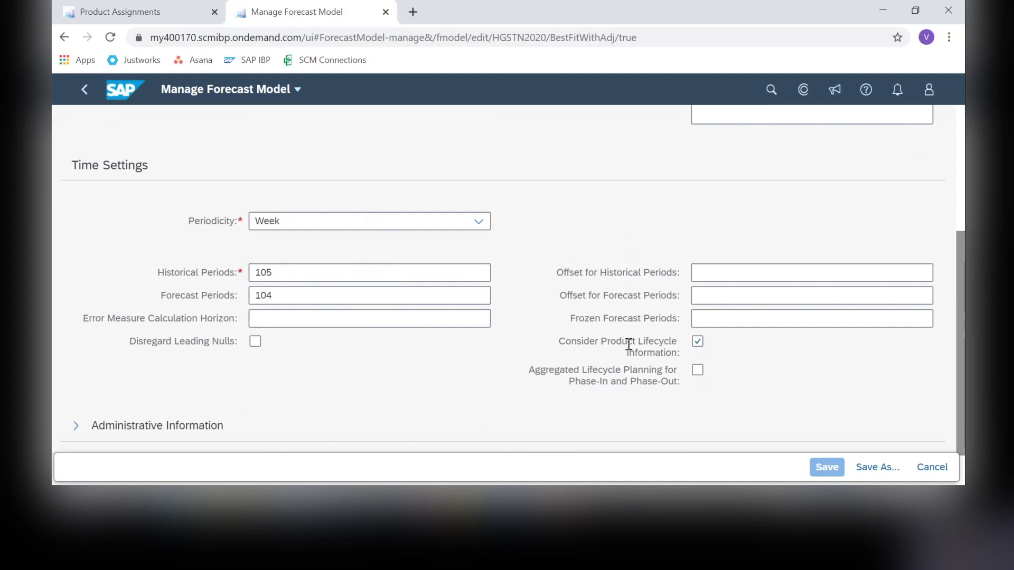
left_click(697, 319)
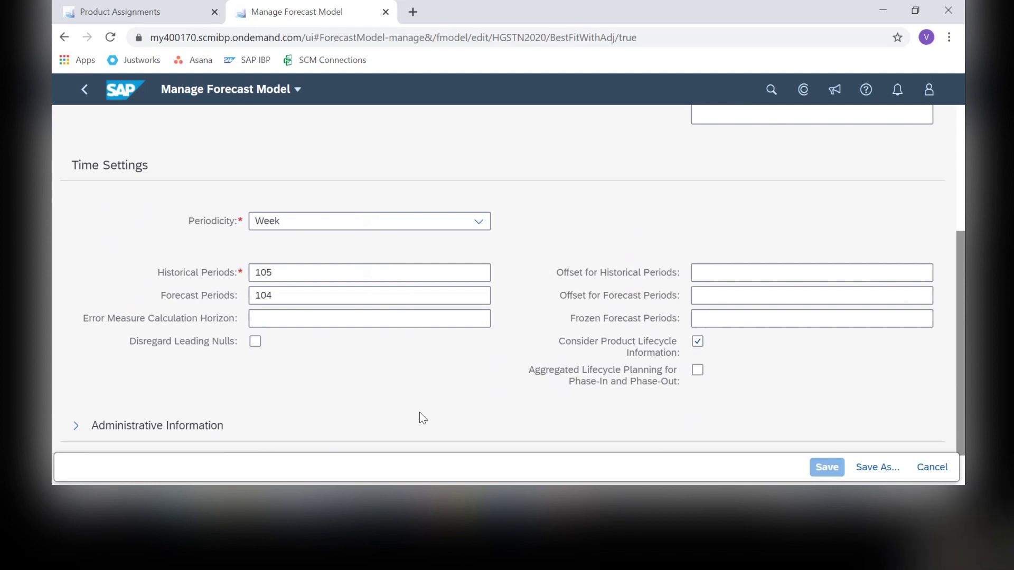
mouse_move(386, 501)
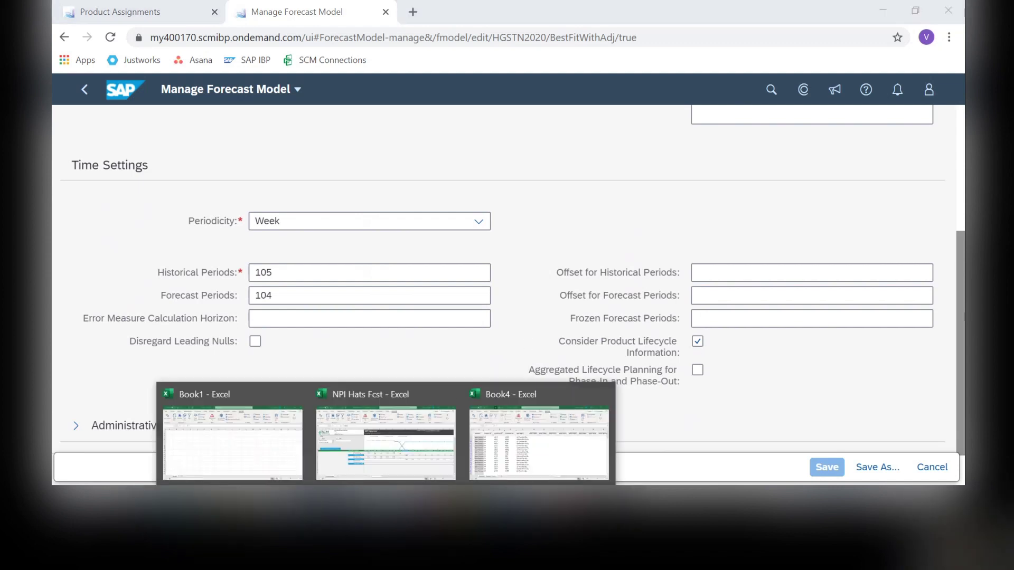
left_click(376, 441)
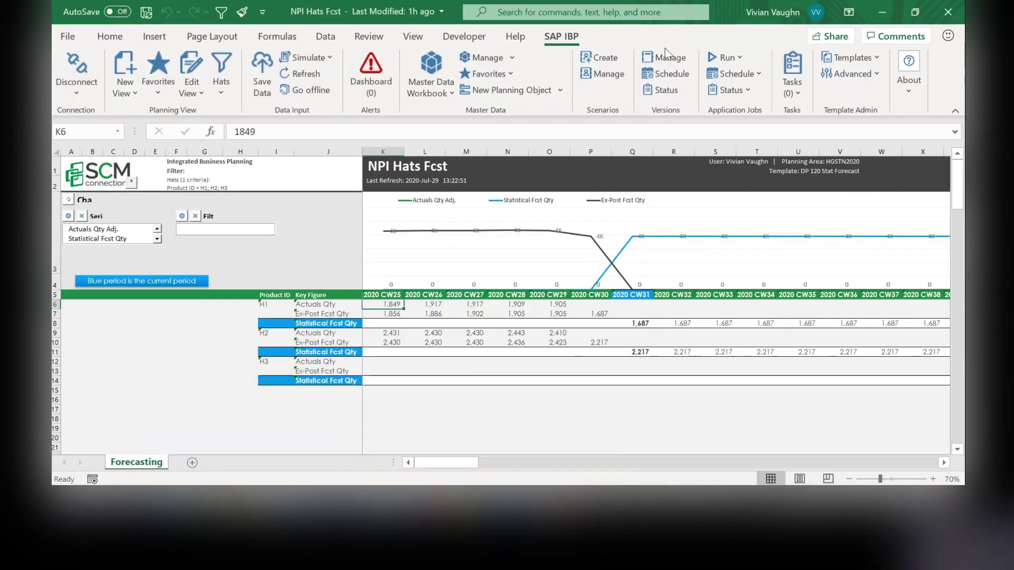
Step: Run statistical forecasting with model BestFitWithAdj in unit EA and acknowledge scheduled job 10370
left_click(736, 56)
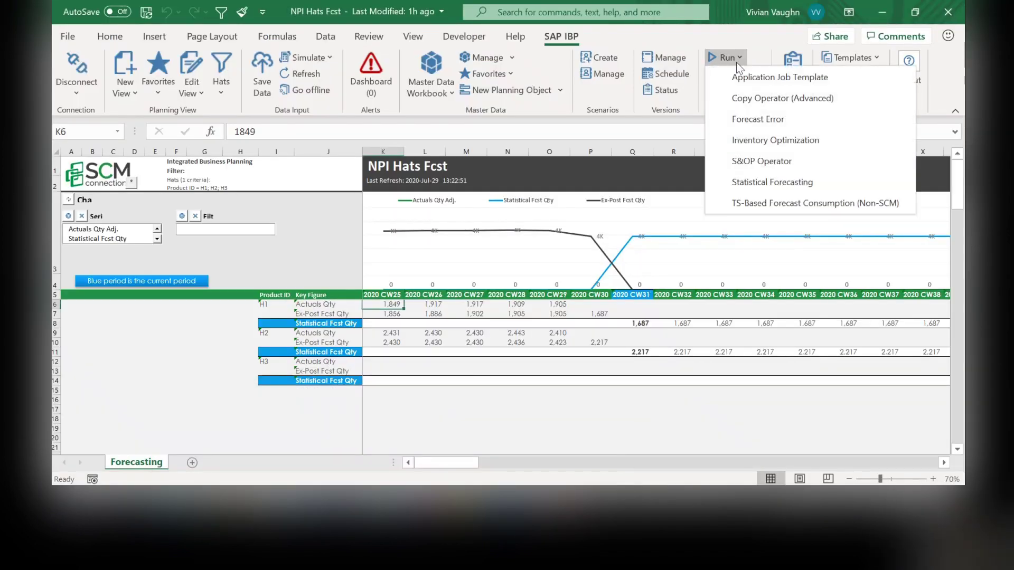
left_click(769, 186)
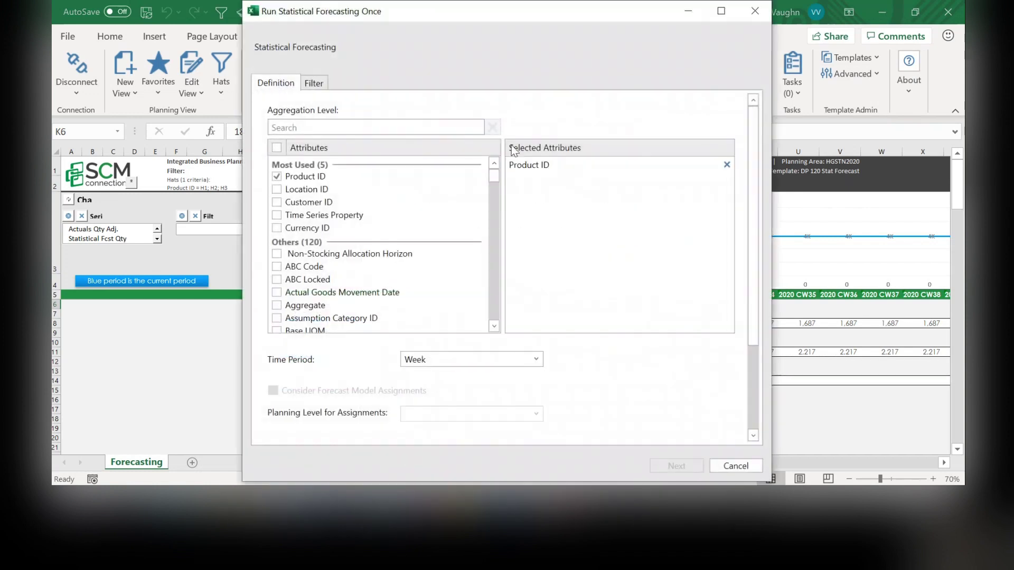
scroll(465, 344, "down", 2)
left_click(466, 344)
scroll(465, 264, "down", 1)
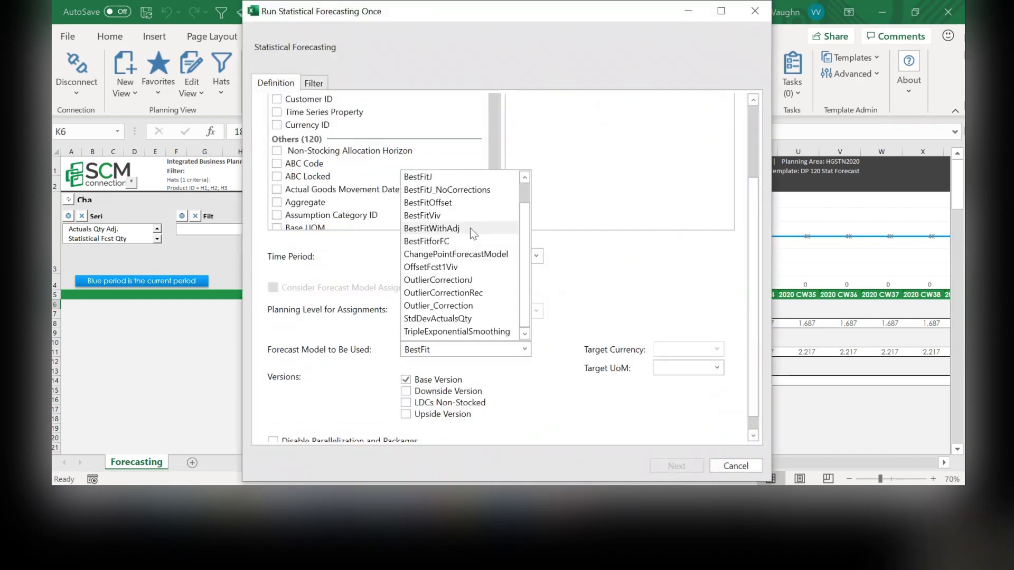
left_click(470, 228)
left_click(686, 368)
left_click(660, 397)
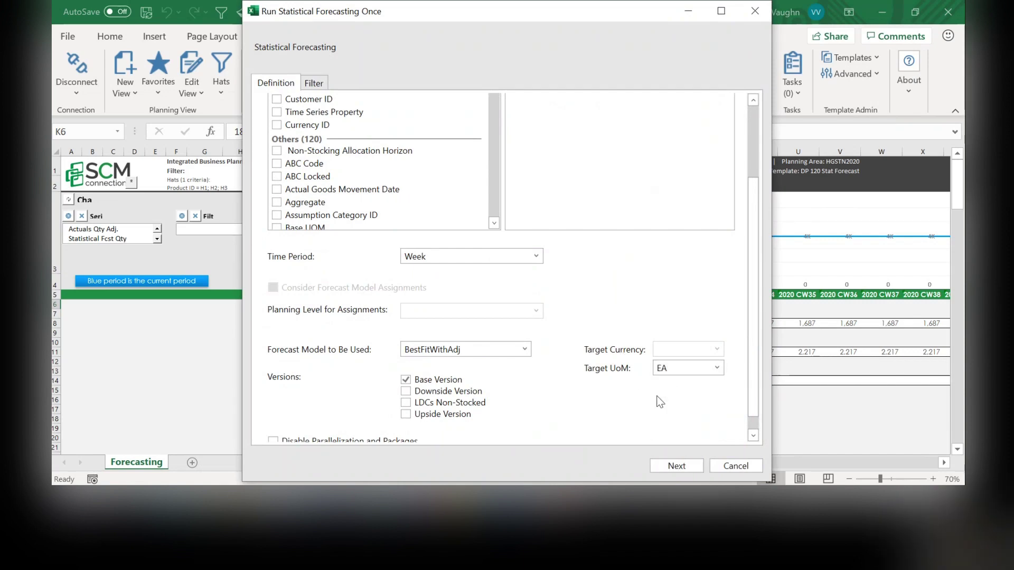
left_click(676, 467)
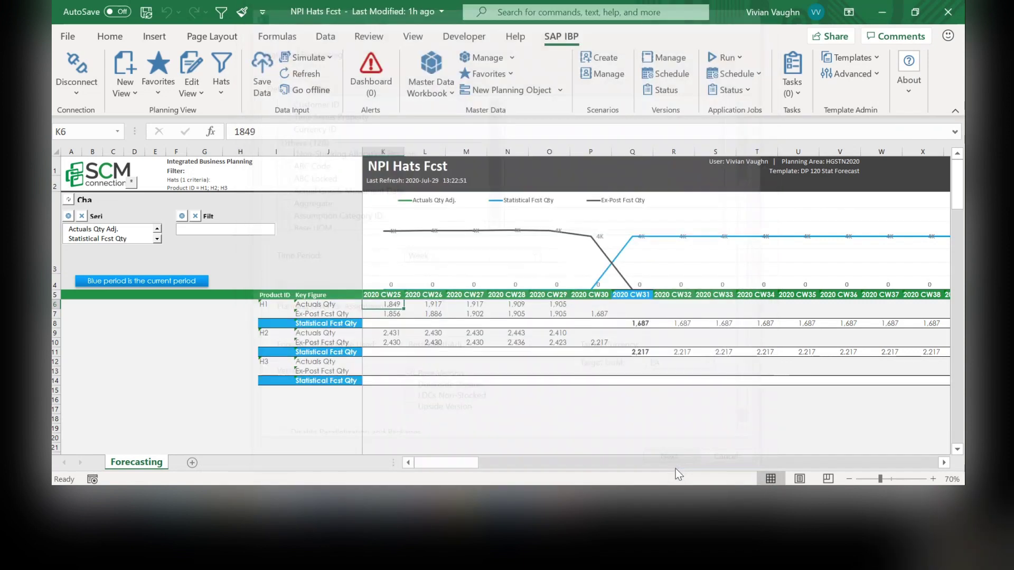
left_click(532, 389)
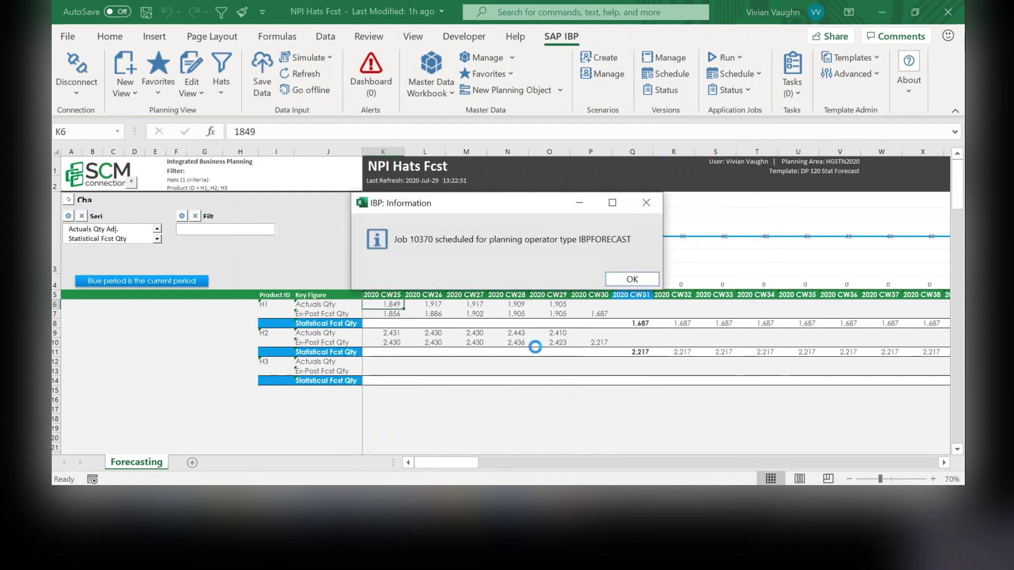
left_click(625, 279)
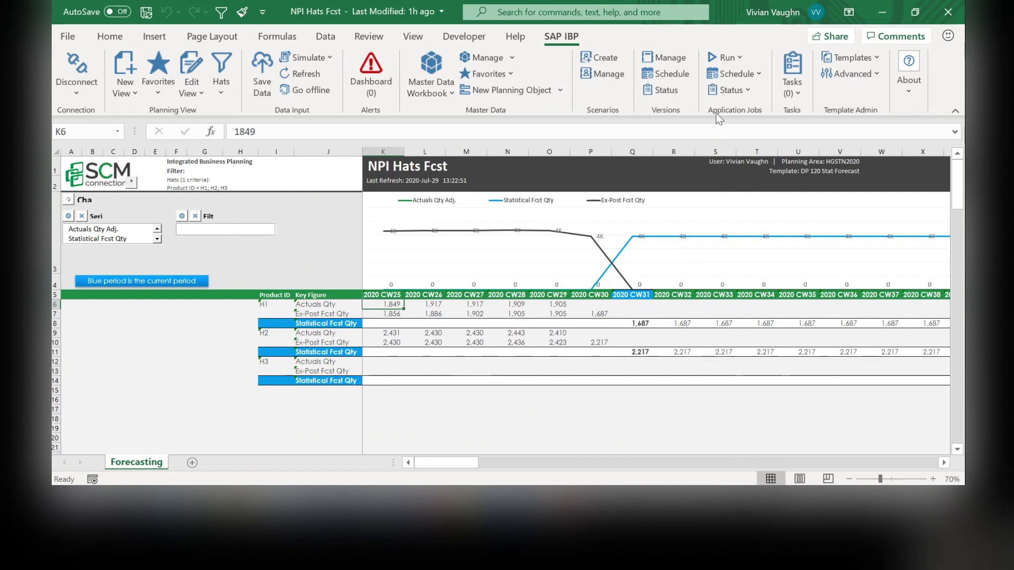
Step: Refresh the statistical forecasting job status list until job 10370 shows Finished, then close it
left_click(740, 88)
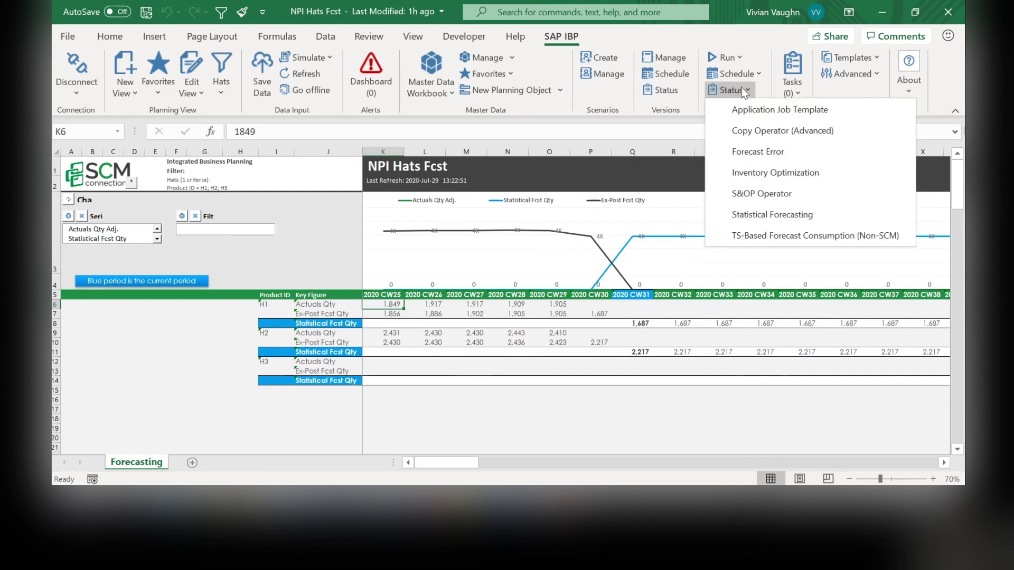
left_click(741, 215)
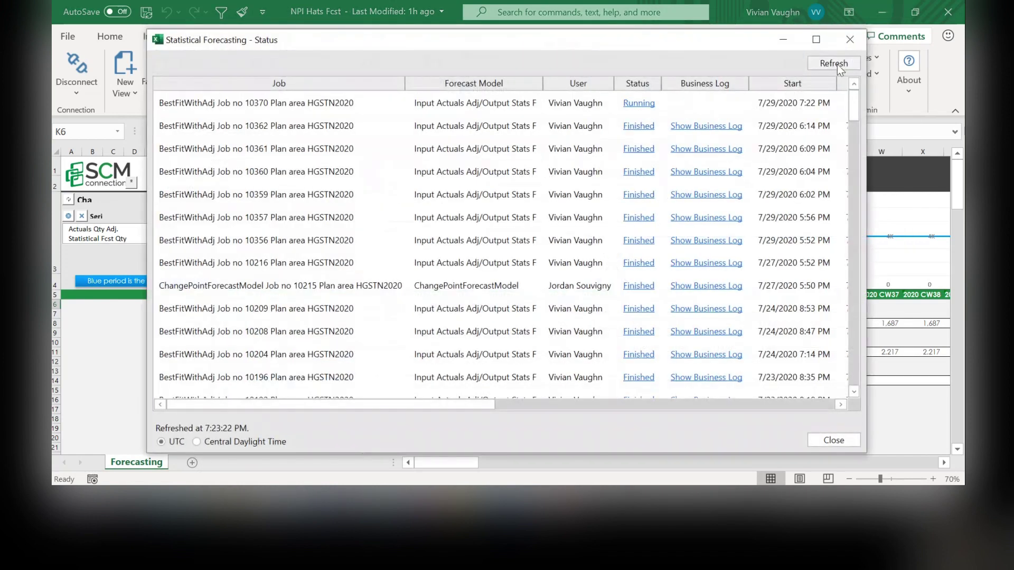
left_click(838, 64)
left_click(828, 64)
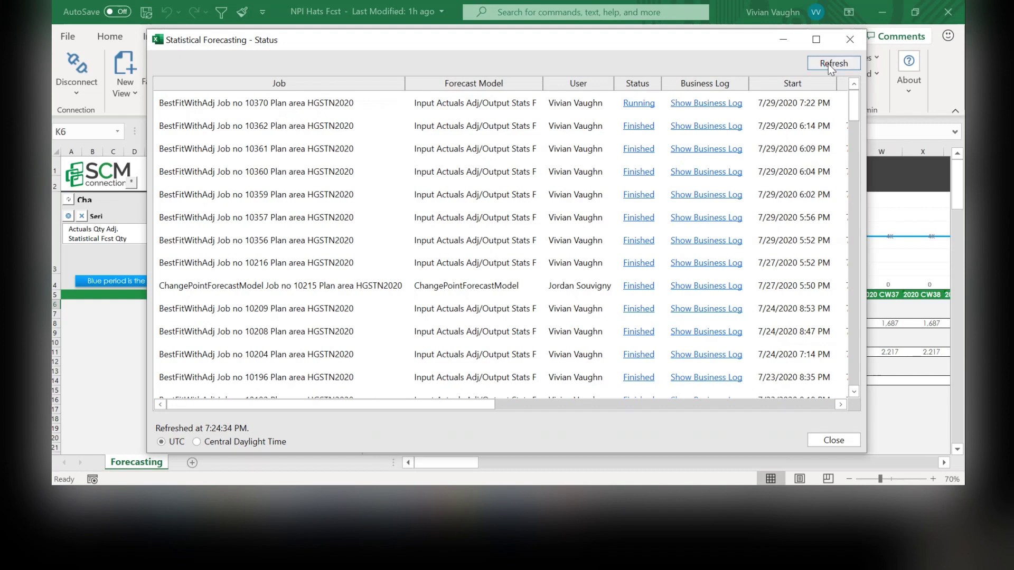
left_click(827, 64)
left_click(847, 43)
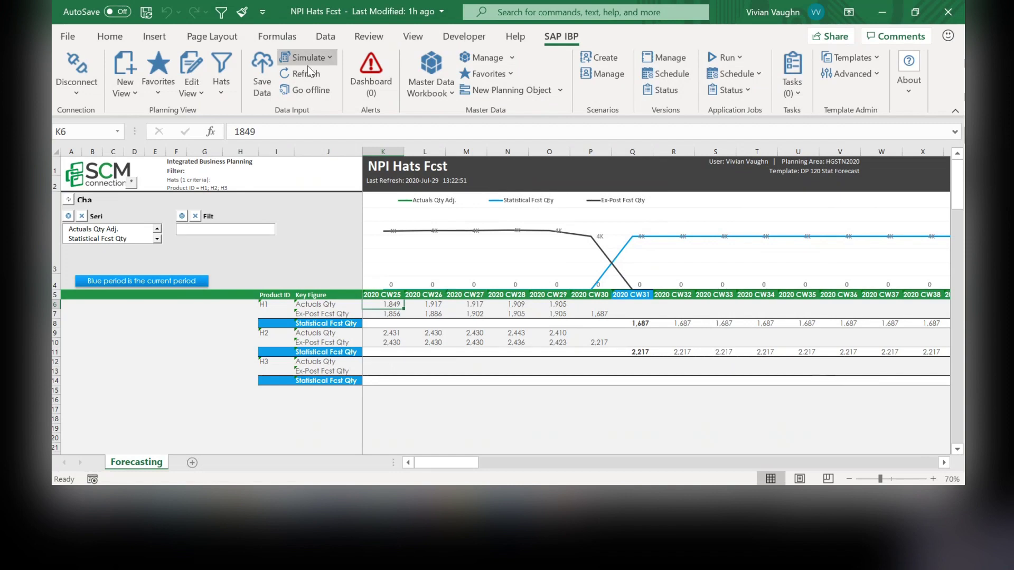
Step: Refresh the NPI Hats Fcst view and review H3's forecast ramp (151 to 1,509) in Q14:W14
left_click(292, 78)
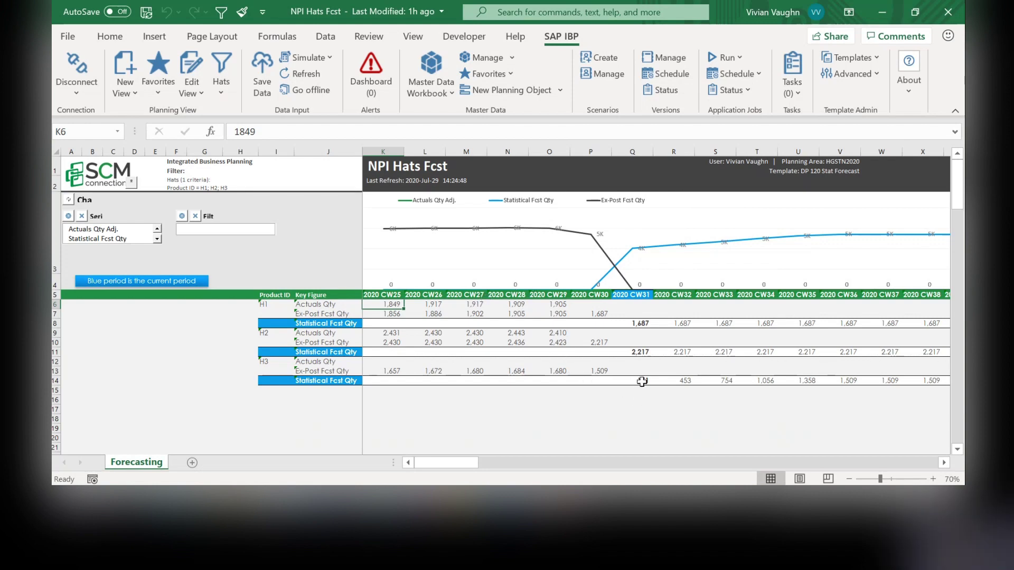
left_click(641, 381)
left_click_drag(641, 381, 893, 385)
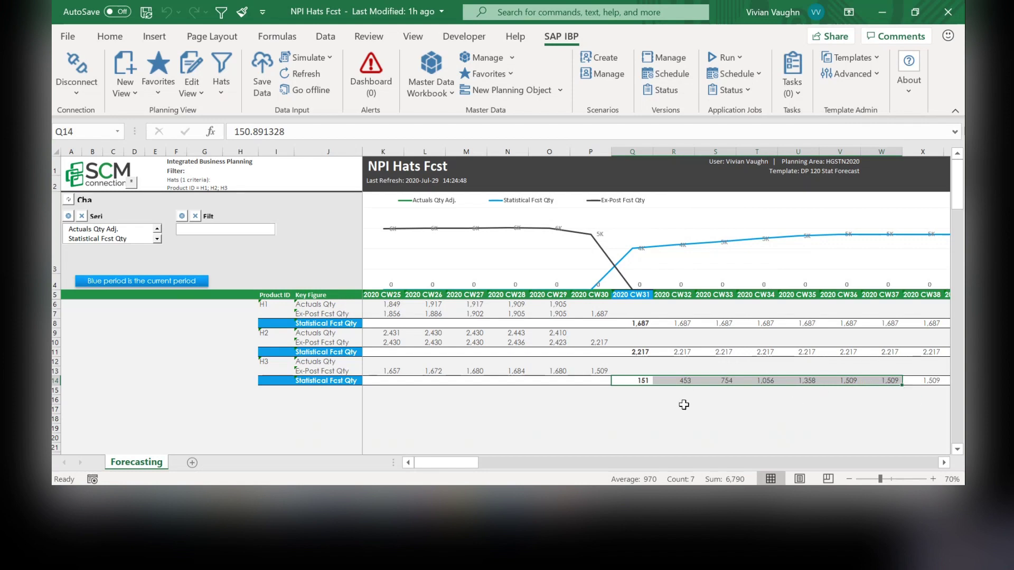
left_click(851, 381)
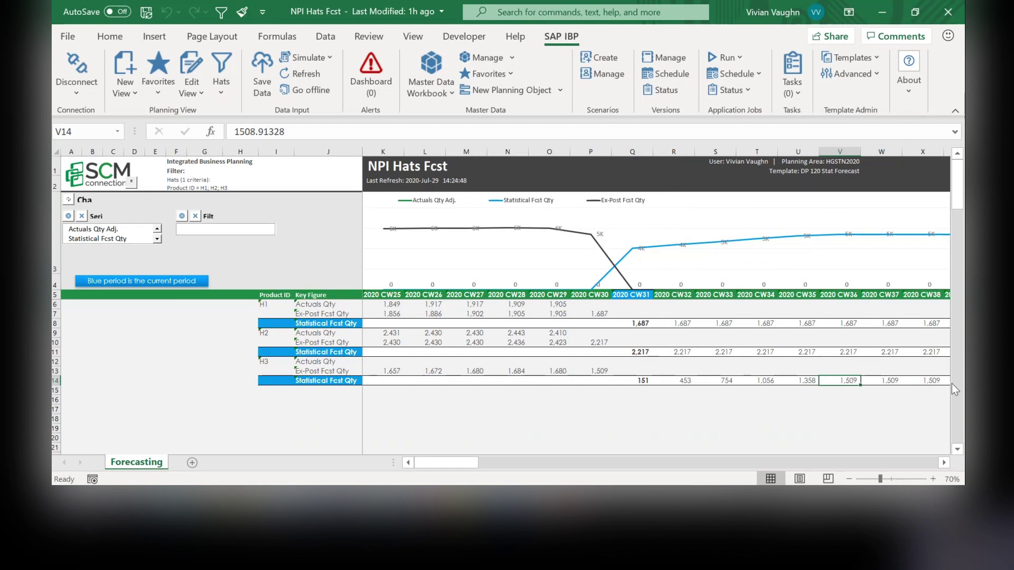
left_click(640, 382)
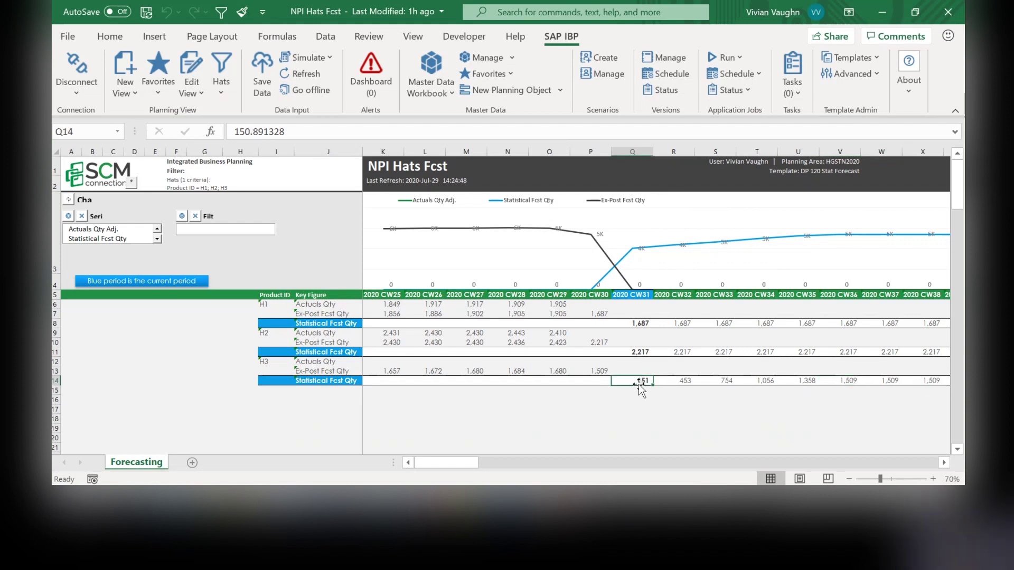